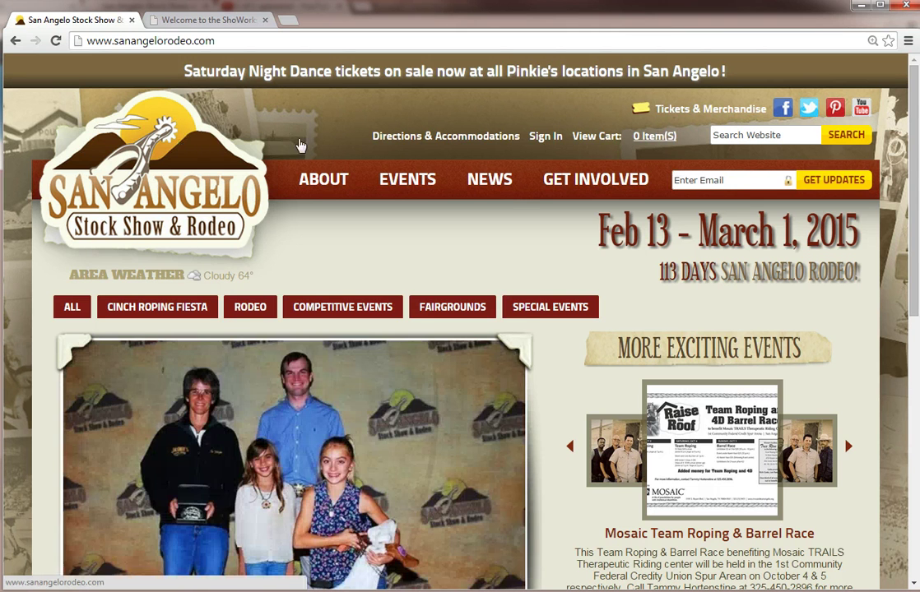
Step: Reach the Livestock Exhibitor Information page from EVENTS and launch the Online Entry Site
mouse_move(384, 186)
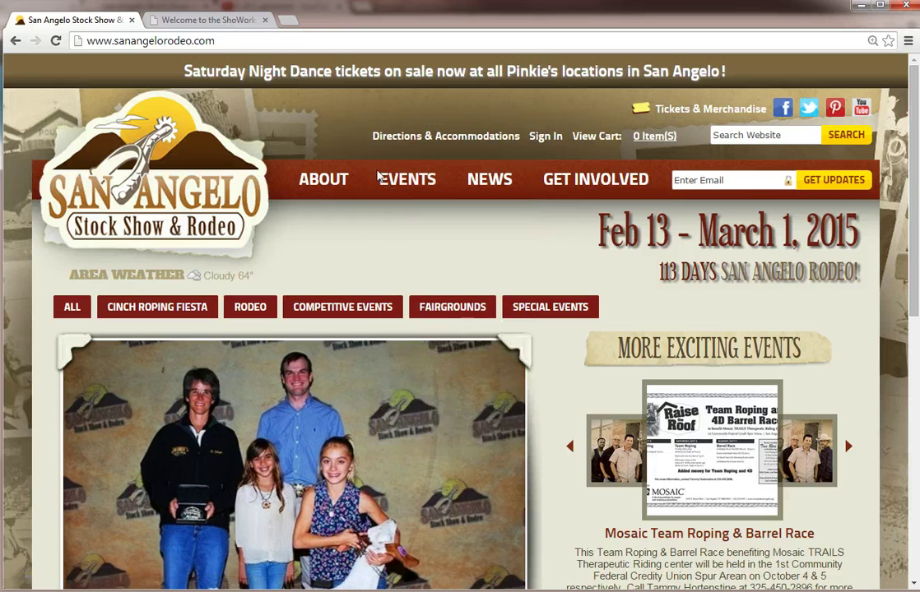
click(415, 388)
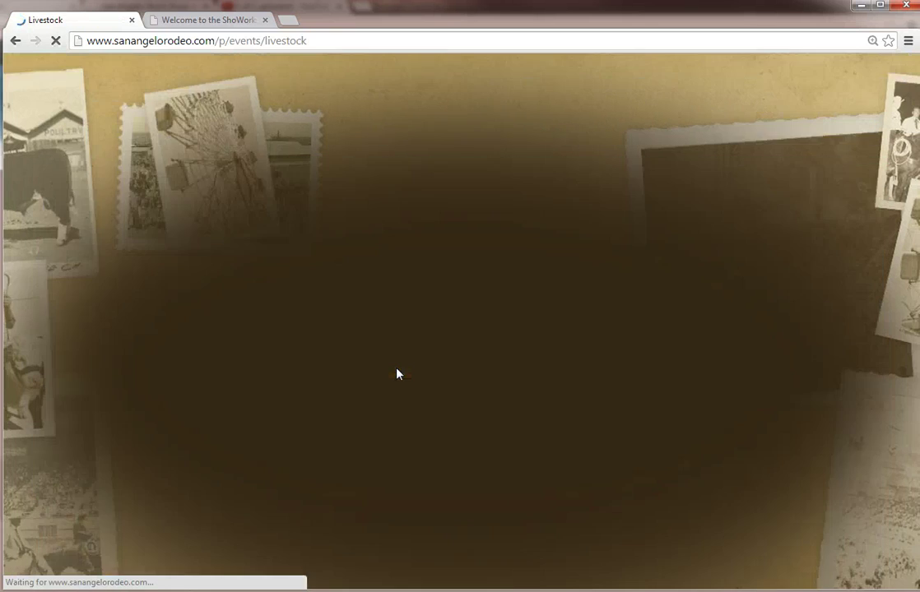
scroll(115, 315, down, 15)
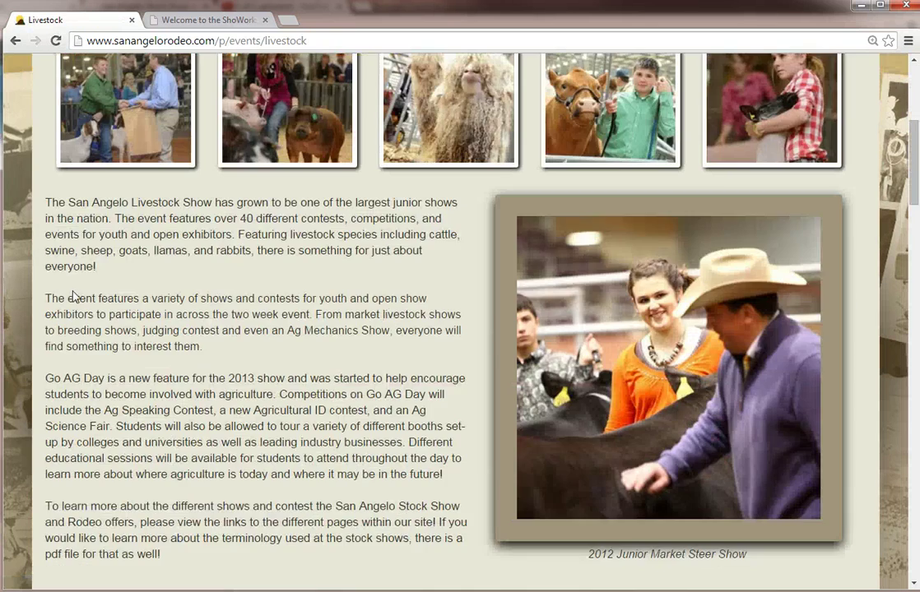
scroll(69, 309, down, 15)
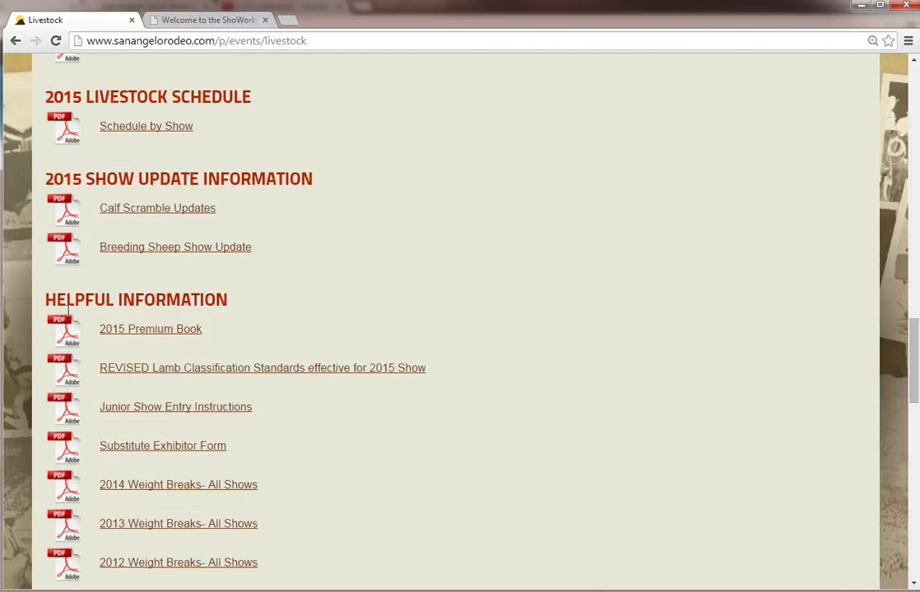
click(133, 227)
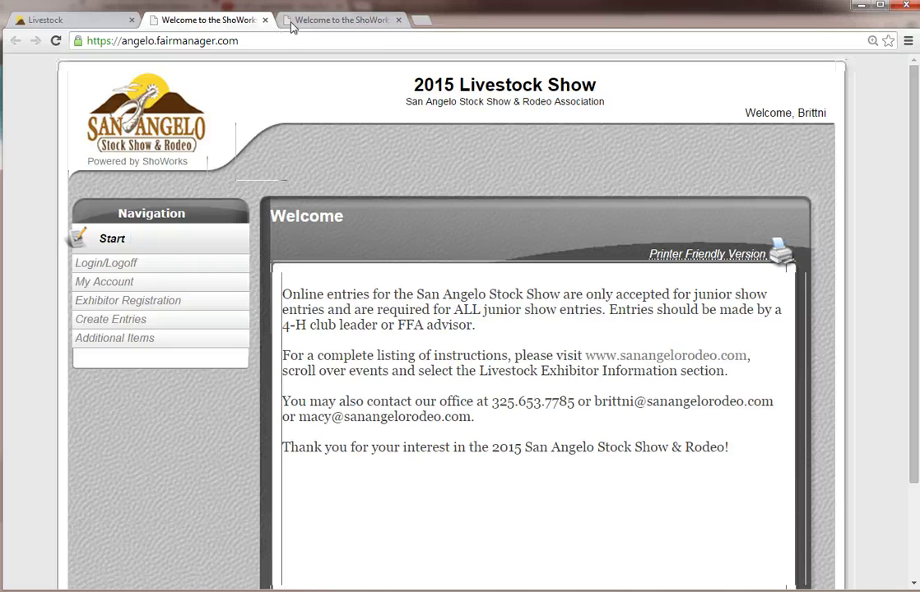
Step: Close the duplicate entry-site tab and bring up the ShoWorks Login page
click(296, 20)
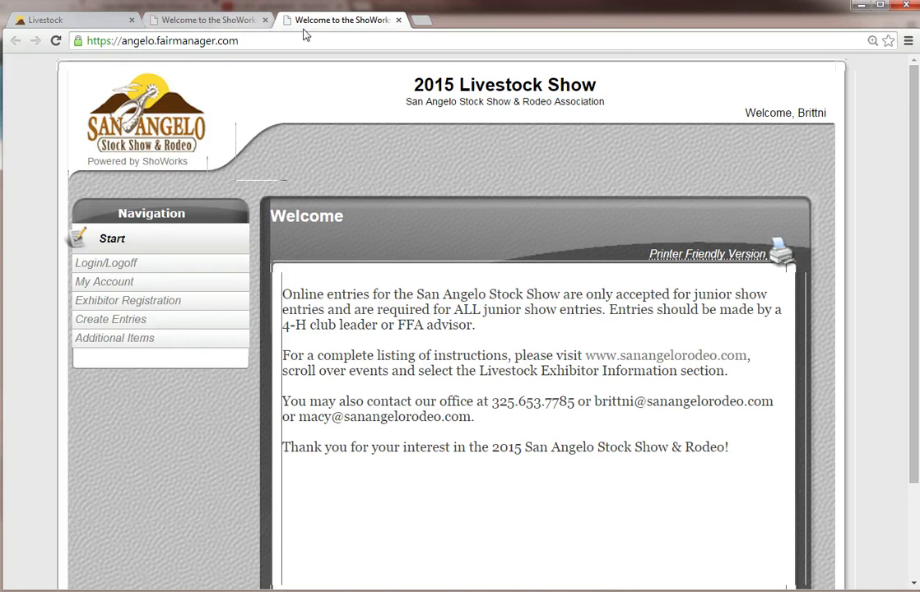
click(398, 20)
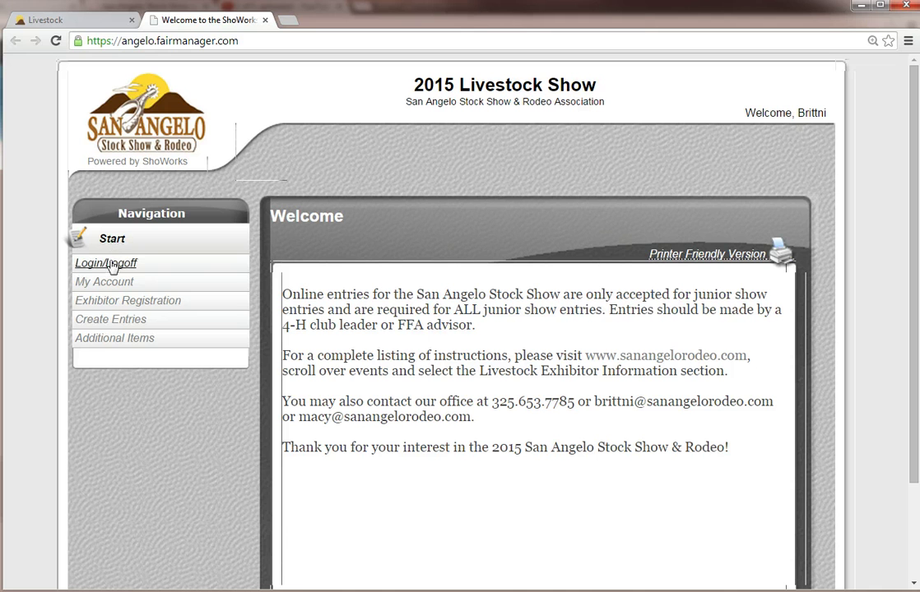
click(81, 264)
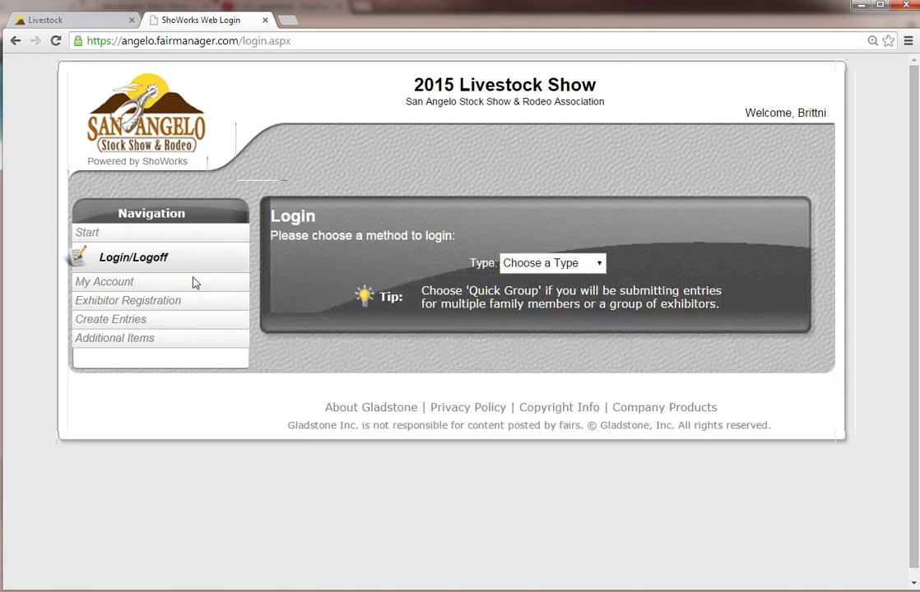
click(533, 265)
Step: Log in with type Club, choosing the club from the Club Name list and entering its password
click(568, 304)
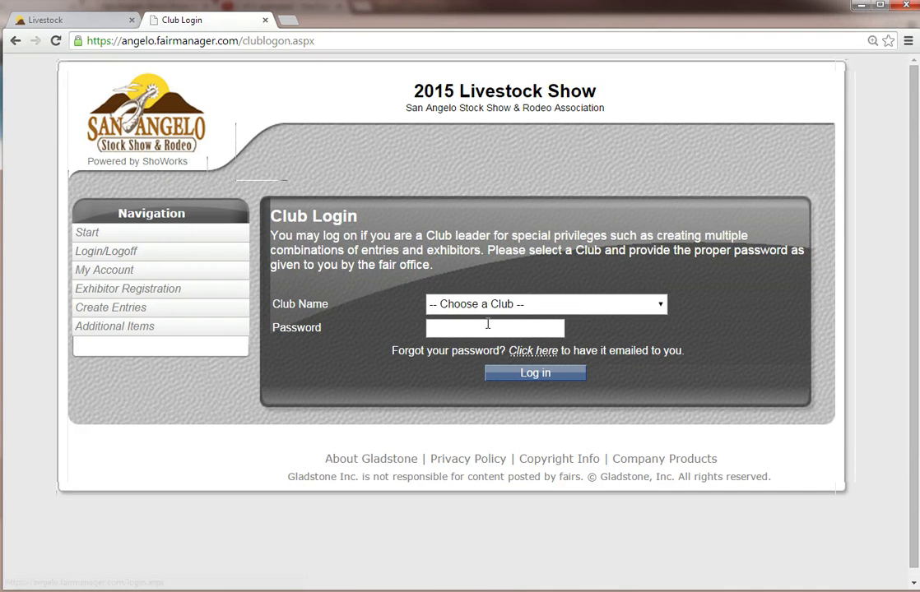
click(518, 310)
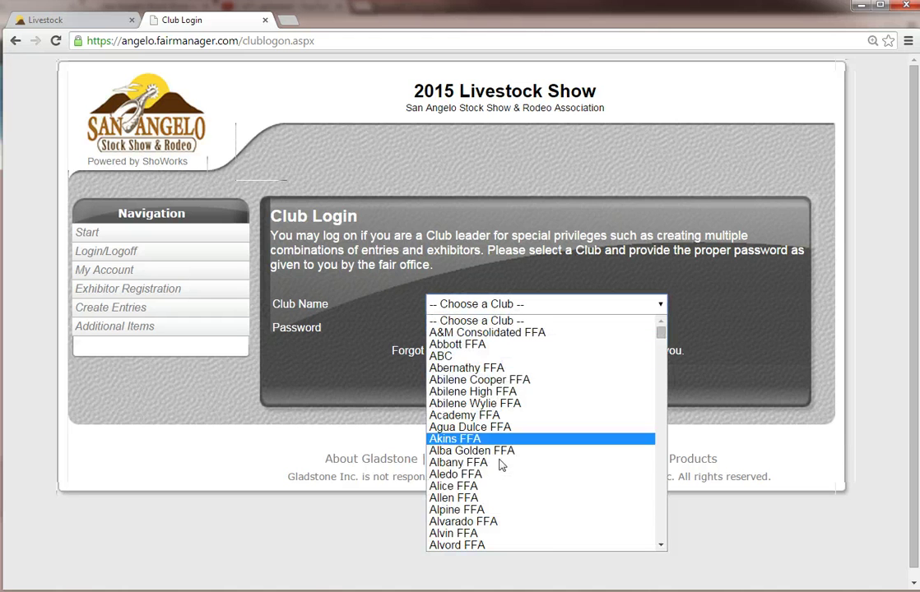
scroll(499, 477, down, 15)
scroll(498, 510, up, 20)
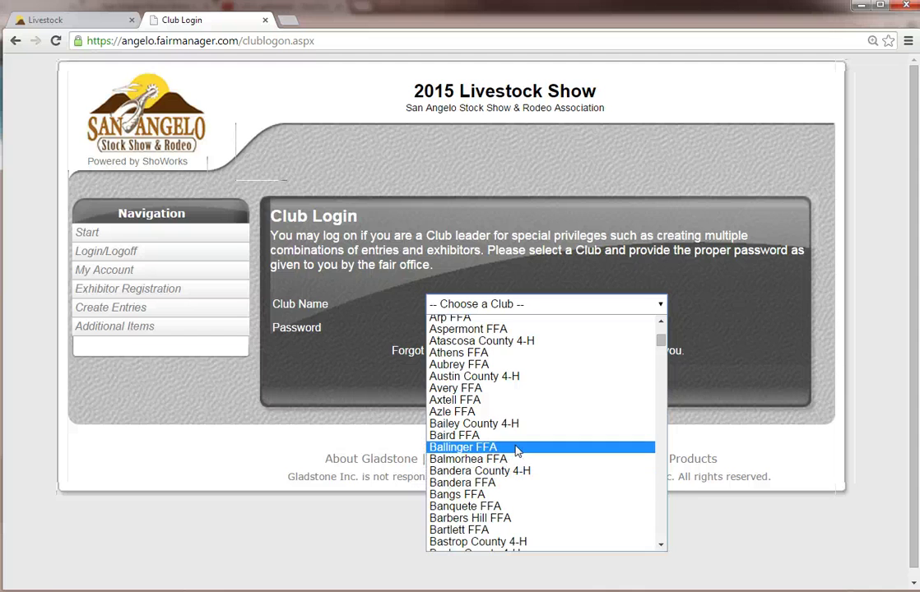
scroll(515, 452, down, 8)
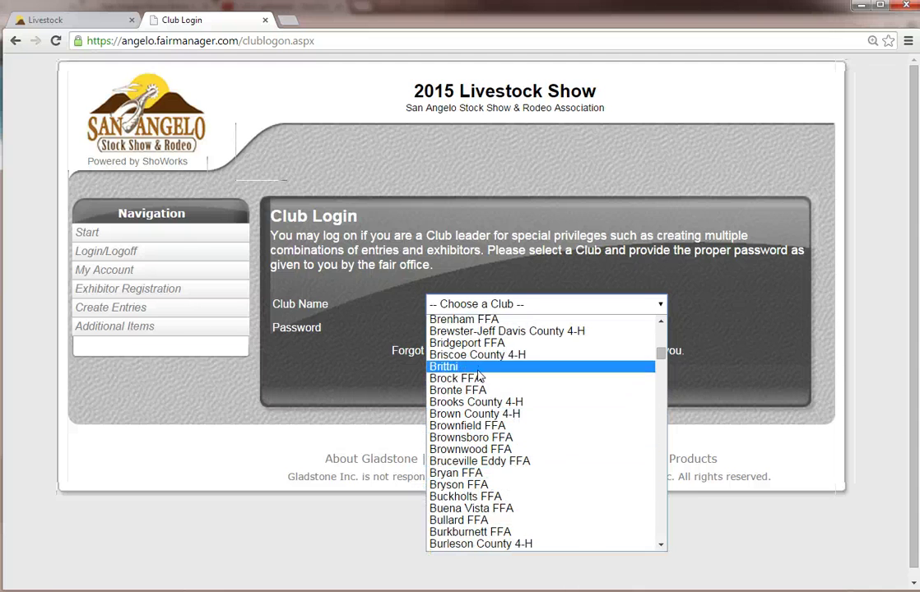
click(461, 366)
click(474, 326)
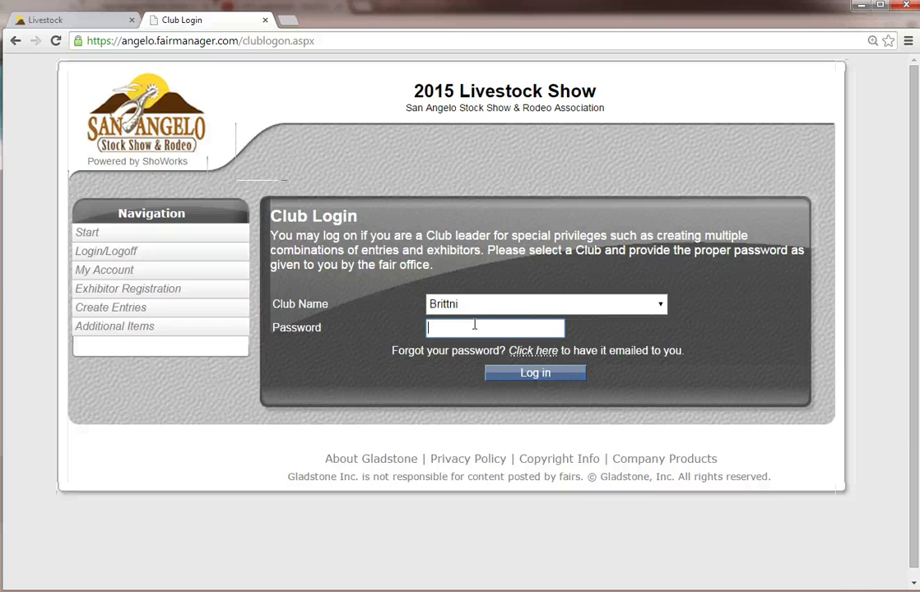
text(•••)
click(510, 374)
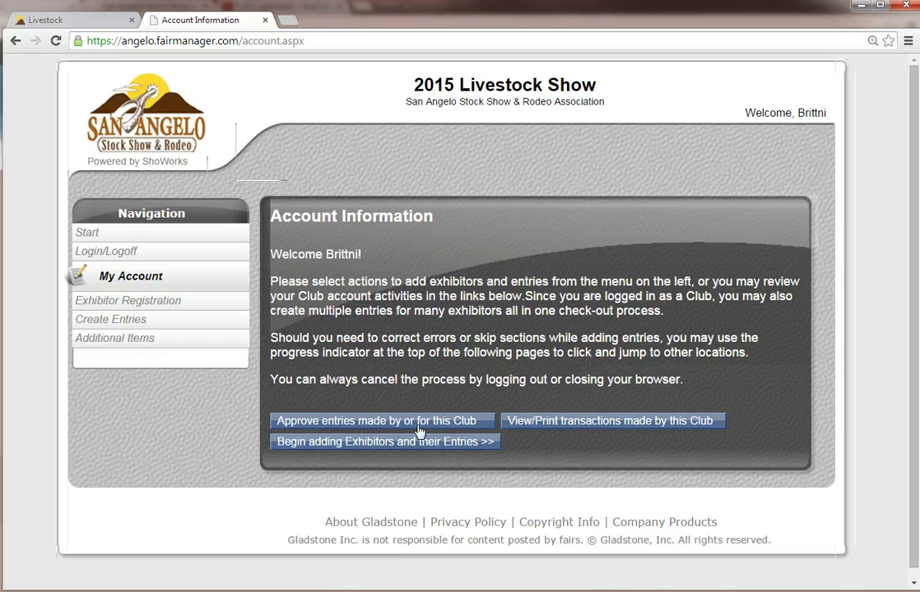
Step: Choose 'Begin adding Exhibitors and their Entries >>' on the Account Information page
click(362, 451)
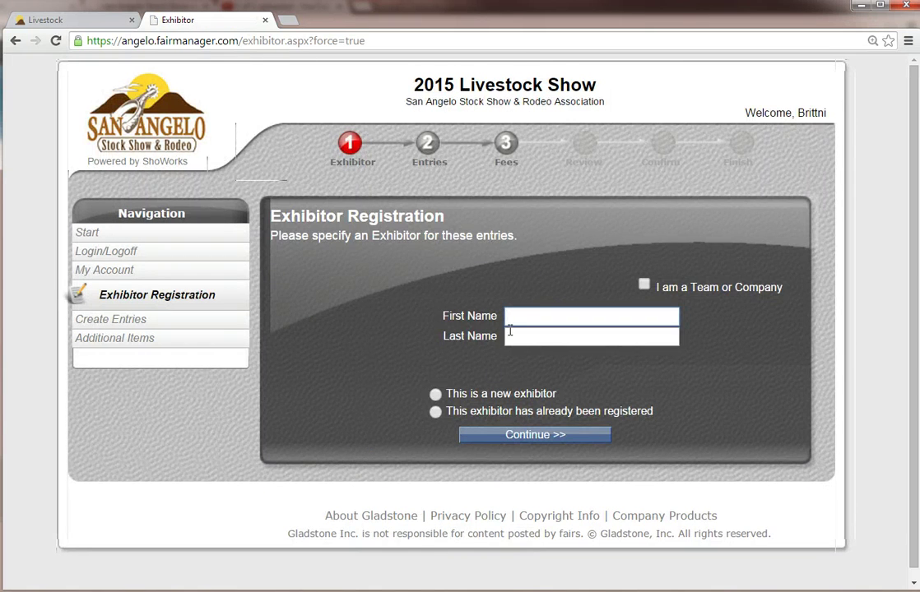
Step: Enter the exhibitor's first and last name, select 'This is a new exhibitor', and continue
click(553, 319)
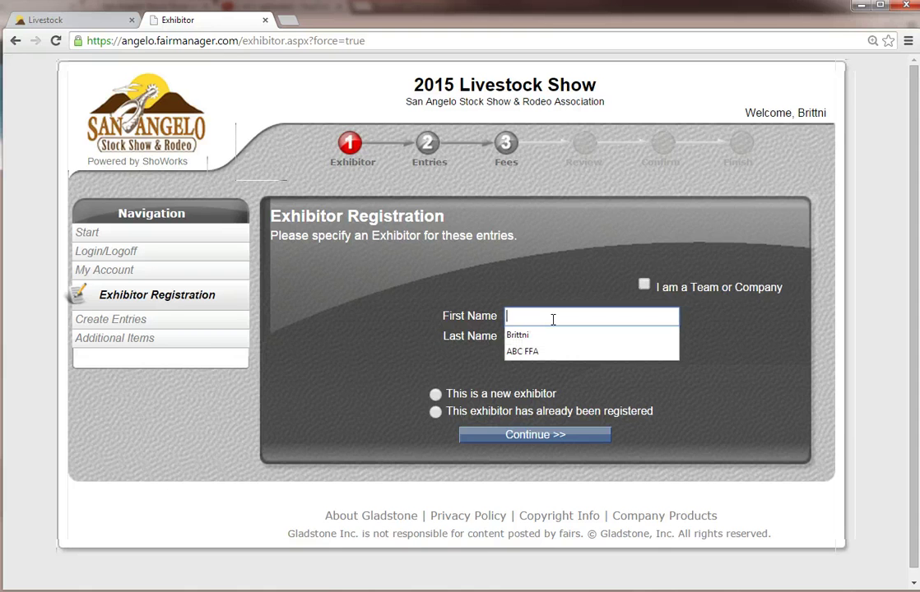
key(Down)
key(Tab)
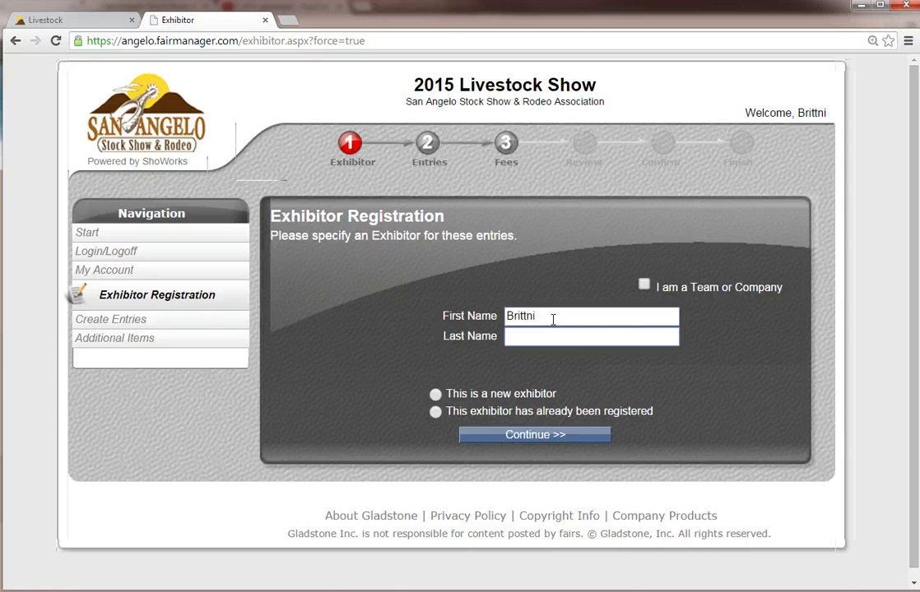
text(Kaczyk)
key(Tab)
click(435, 411)
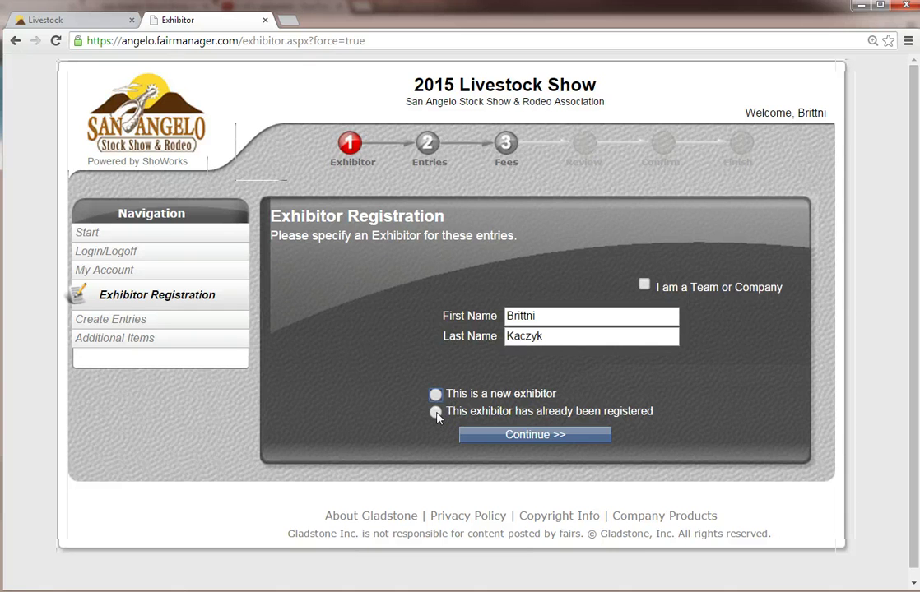
key(Up)
click(506, 444)
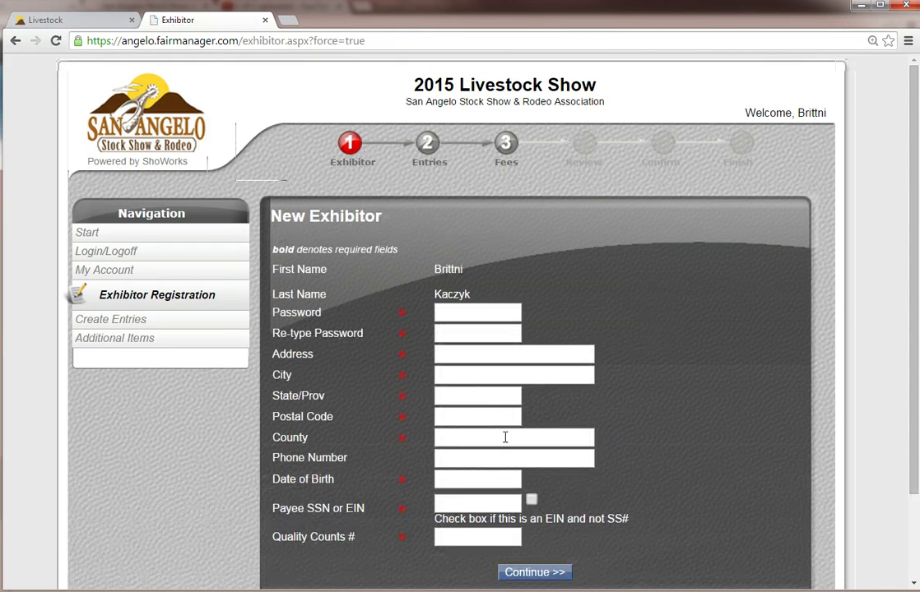
Step: Set the exhibitor's password and fill in the saved address, with state TX
click(483, 314)
text(••••)
key(Tab)
text(••)
key(Tab)
text(20)
key(Down)
key(Tab)
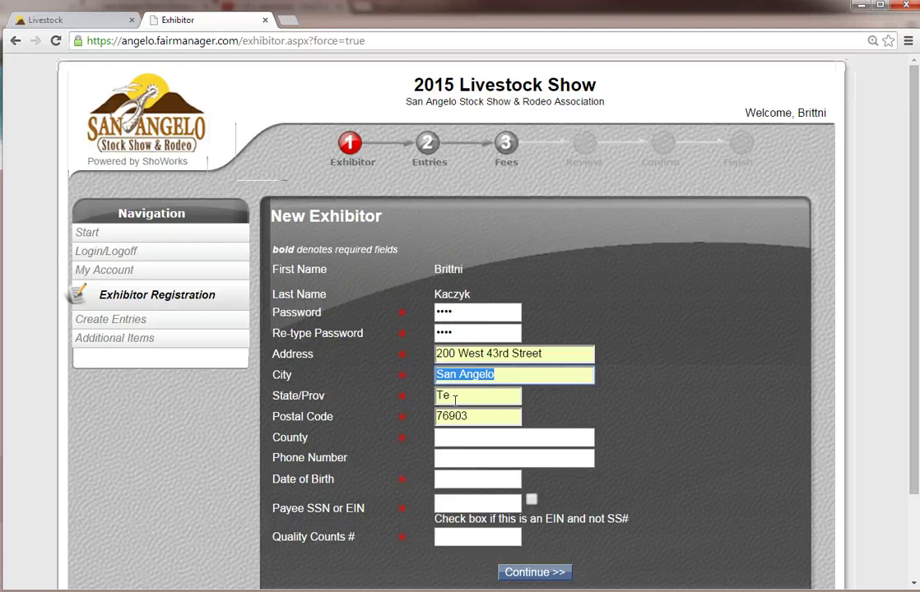
key(Tab)
text(TX)
click(413, 467)
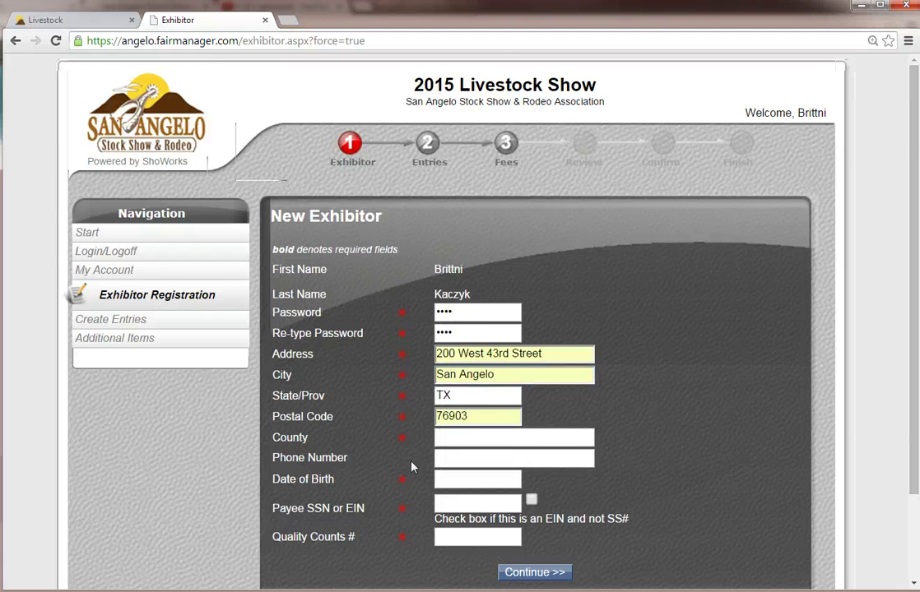
scroll(413, 468, down, 2)
Step: Enter Tom Green as the county, plus the exhibitor's phone number and birth date
click(487, 336)
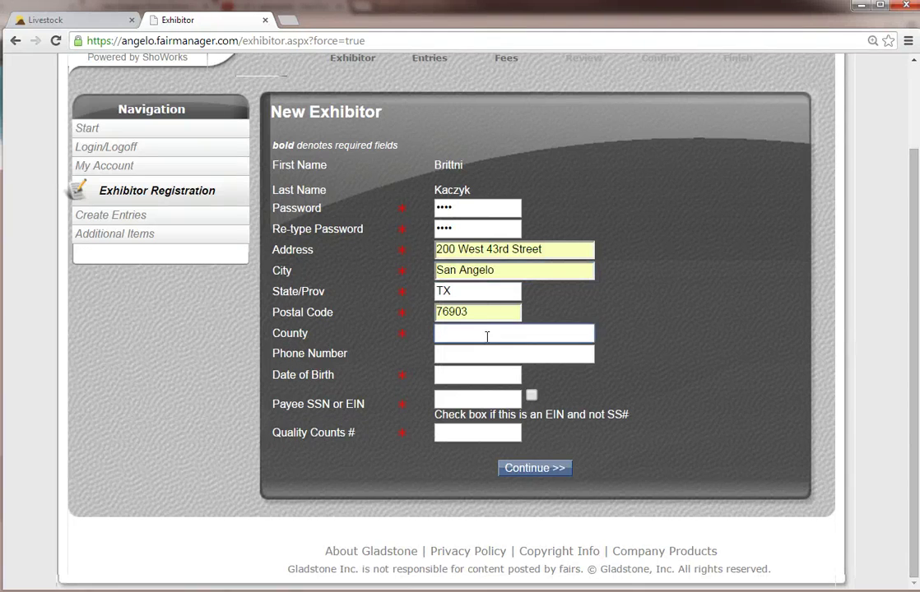
text(Tom Green)
key(Tab)
key(Tab)
text(08/28/194)
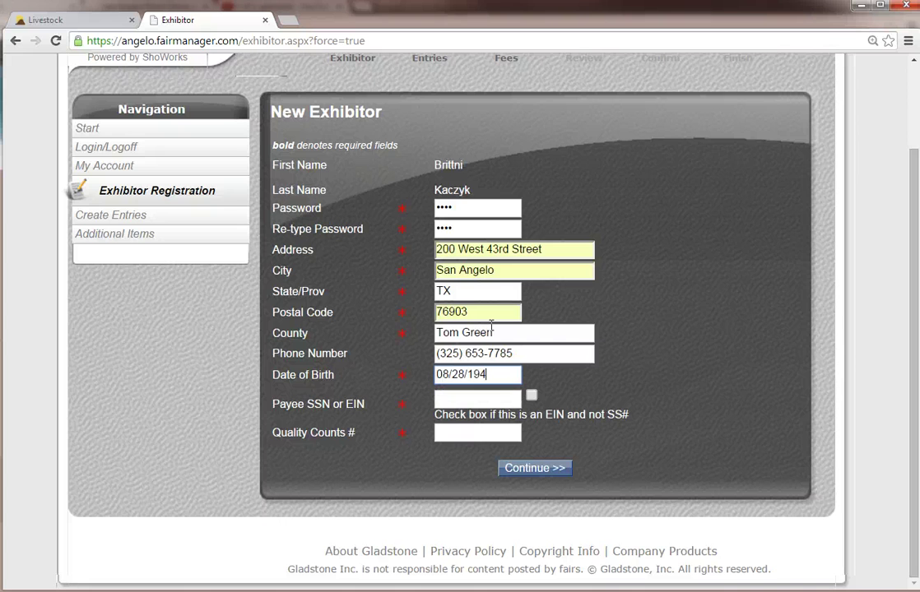
key(Tab)
Step: Correct the birth date, fill in the payee SSN, and submit the details for review
click(483, 376)
text(4)
key(Tab)
text(111-11-)
text(1111)
key(Tab)
click(492, 429)
text(1111)
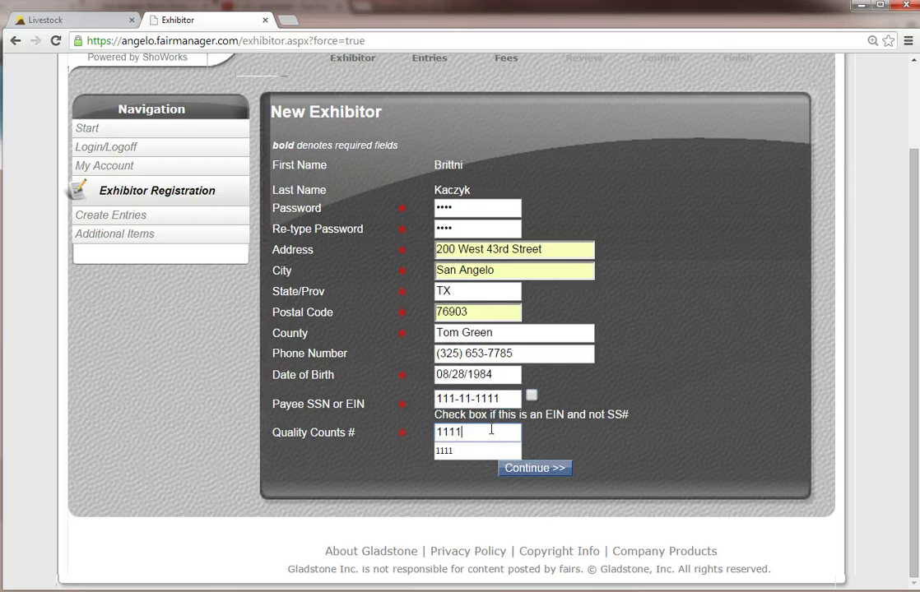
click(553, 475)
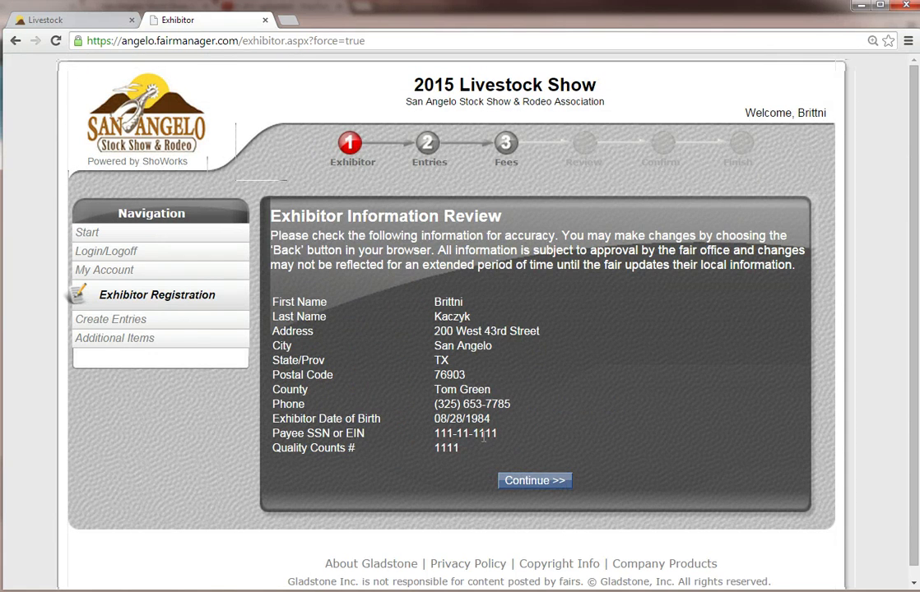
Step: Accept the reviewed exhibitor information and continue to the Entries step
click(528, 484)
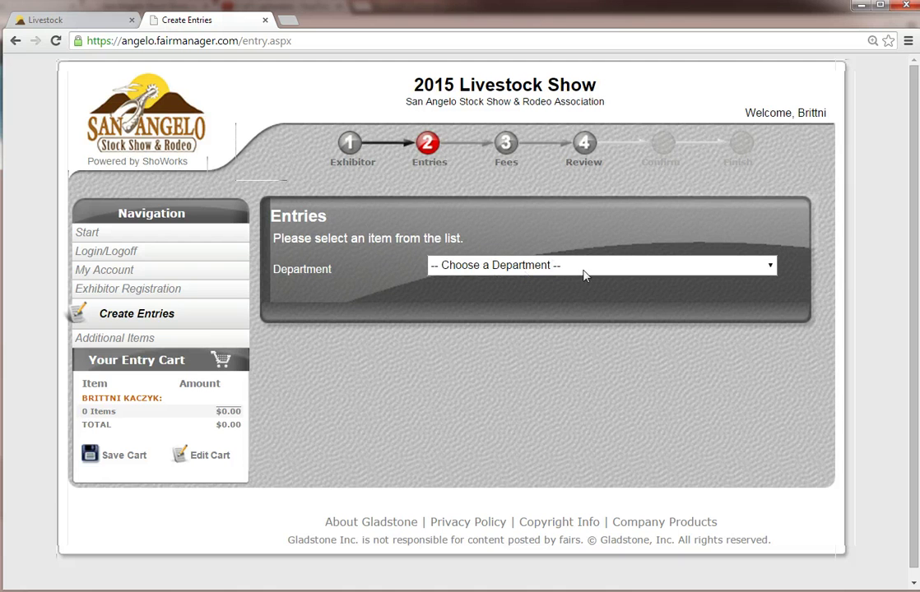
Step: Choose Market Shows > Junior Market Lamb Show and add two lamb entries to the cart
click(769, 267)
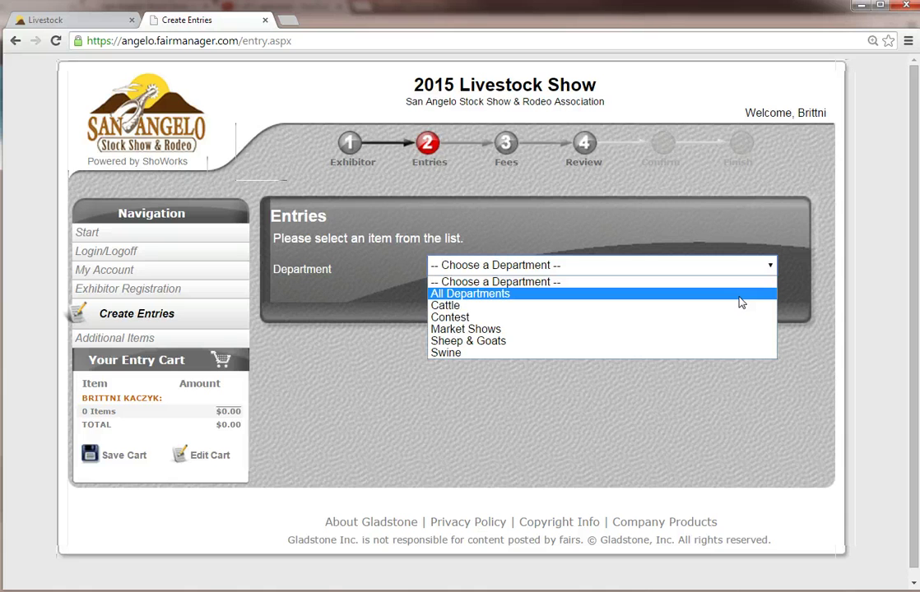
click(696, 331)
click(549, 294)
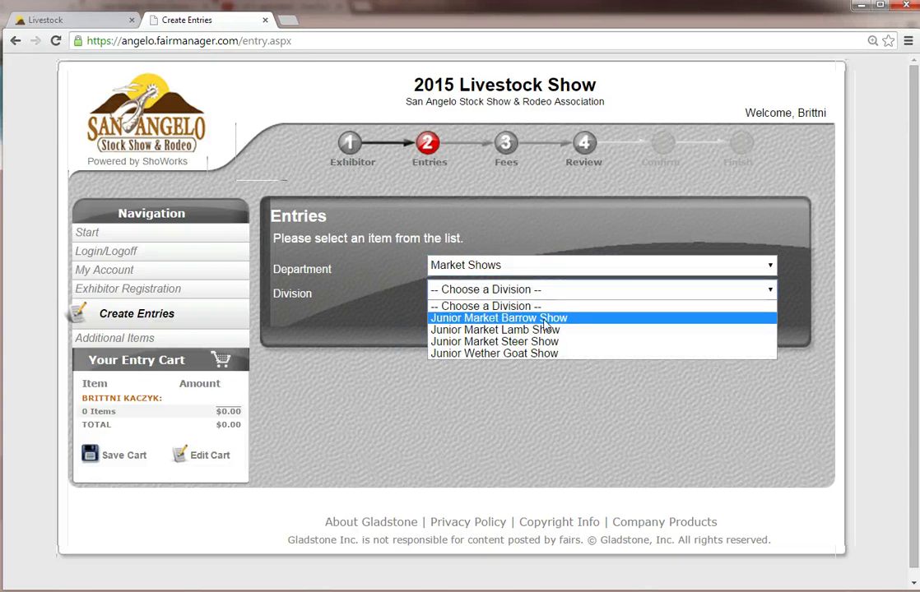
click(494, 330)
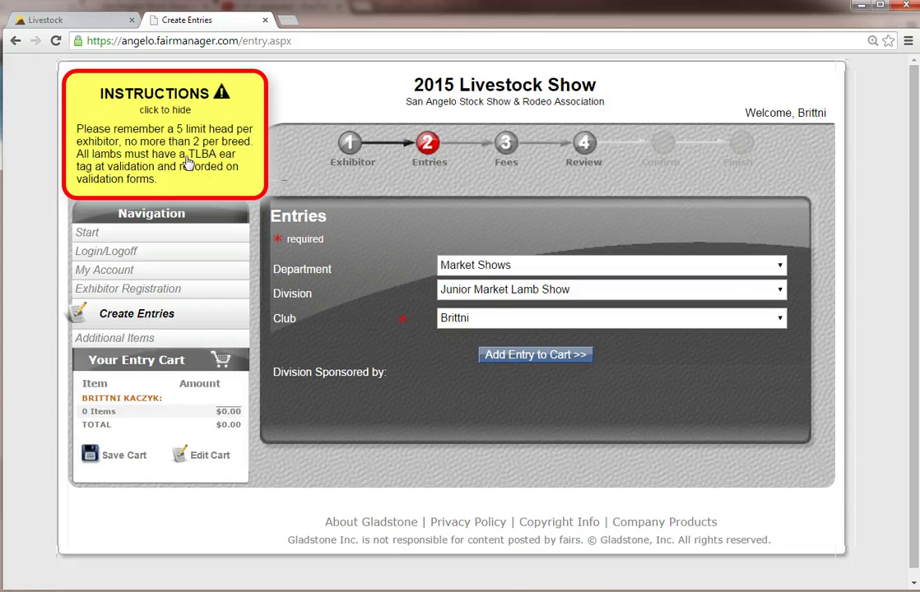
click(551, 362)
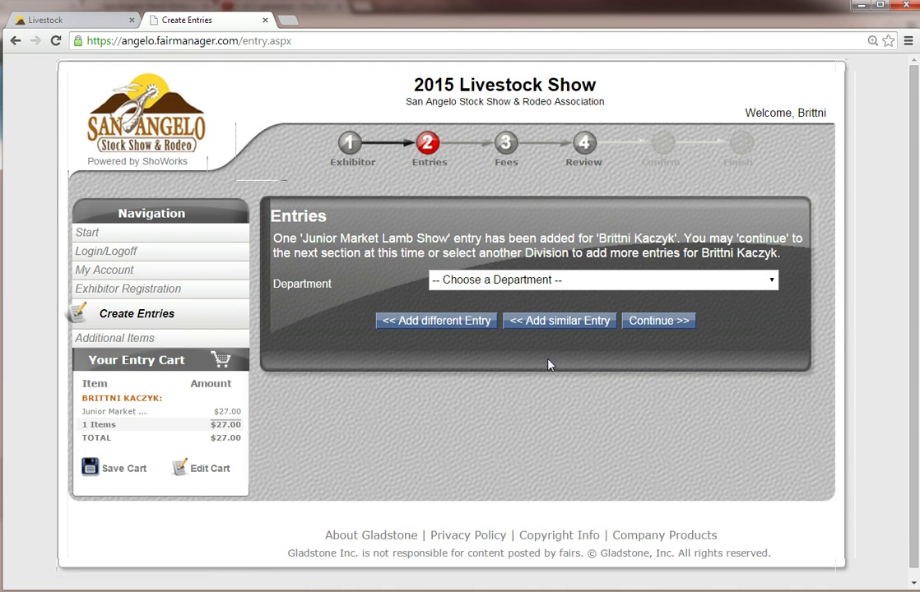
click(544, 322)
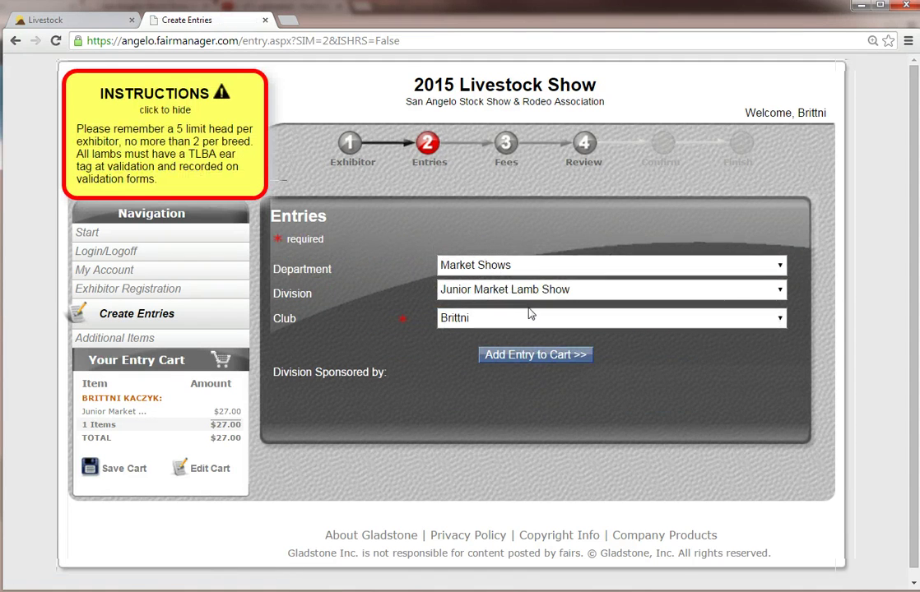
click(533, 356)
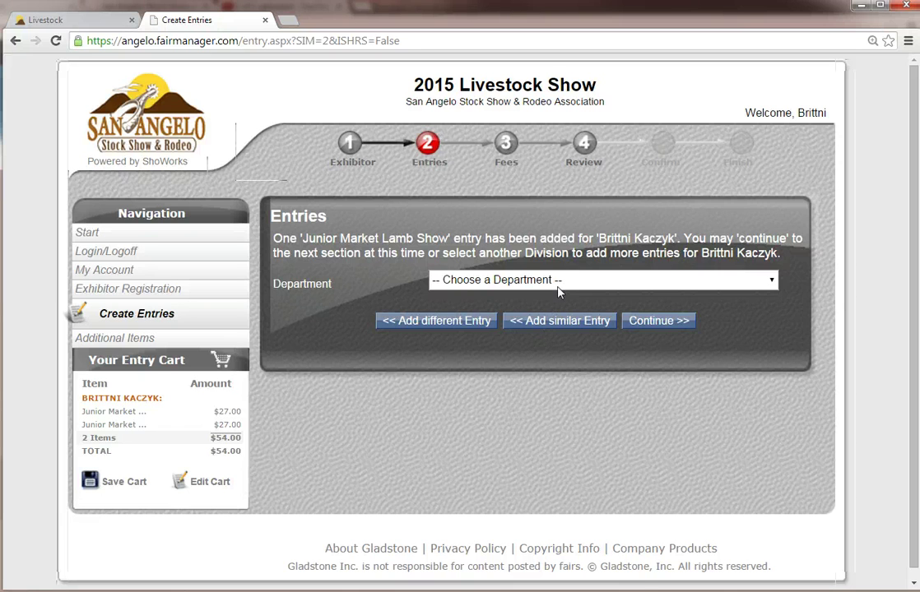
Step: Add a Swine > Junior CTBR Texas Stars Junior Gilt Show entry to the cart
click(463, 326)
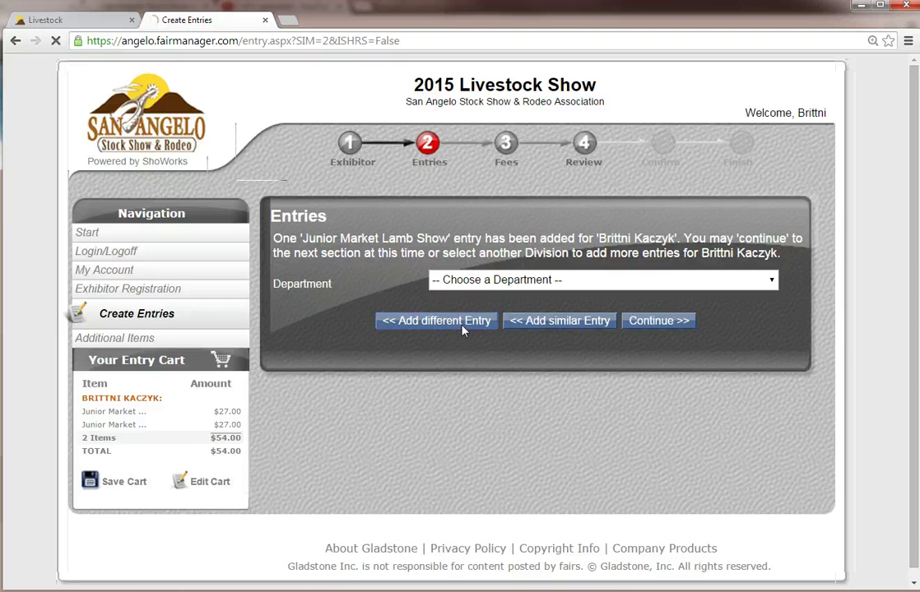
click(551, 268)
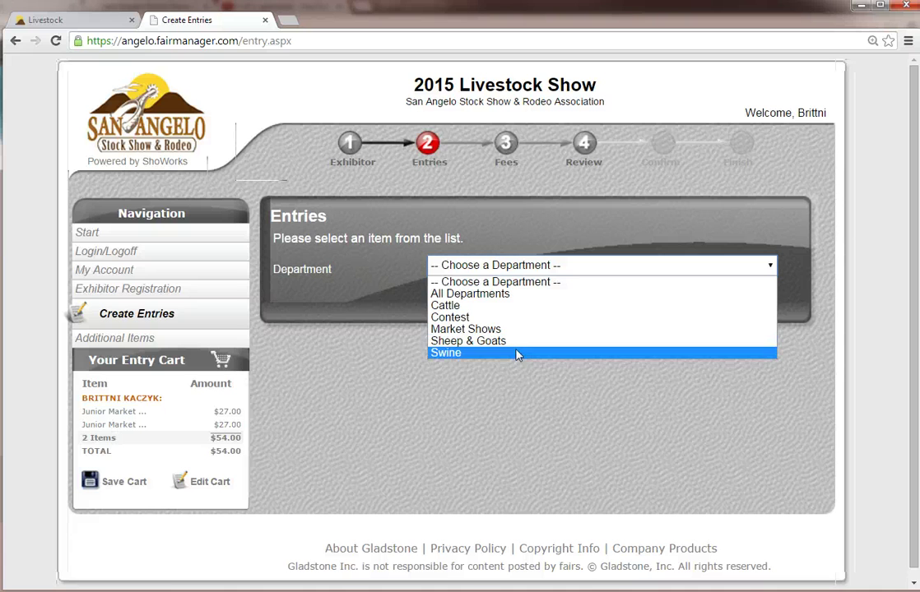
click(517, 353)
click(527, 288)
click(503, 329)
click(531, 360)
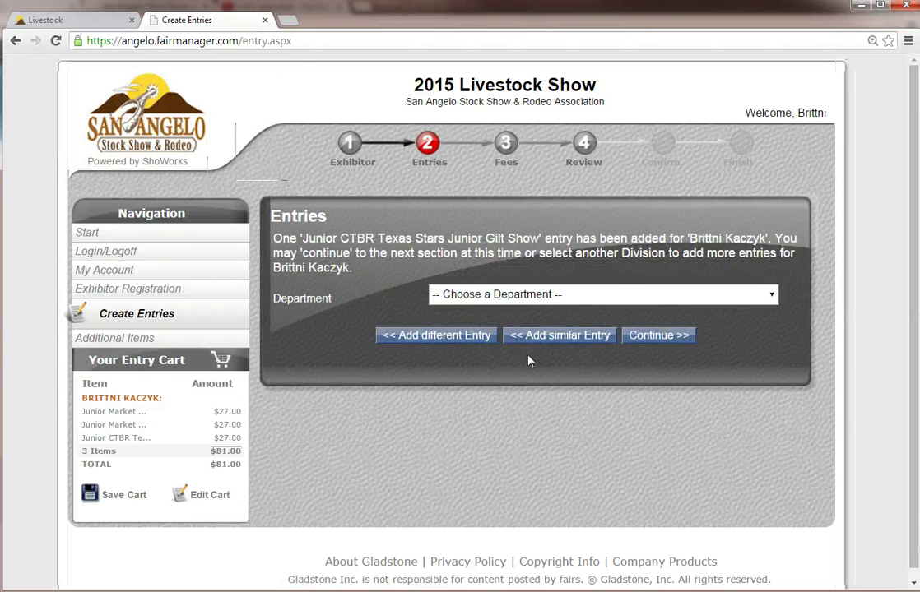
click(485, 343)
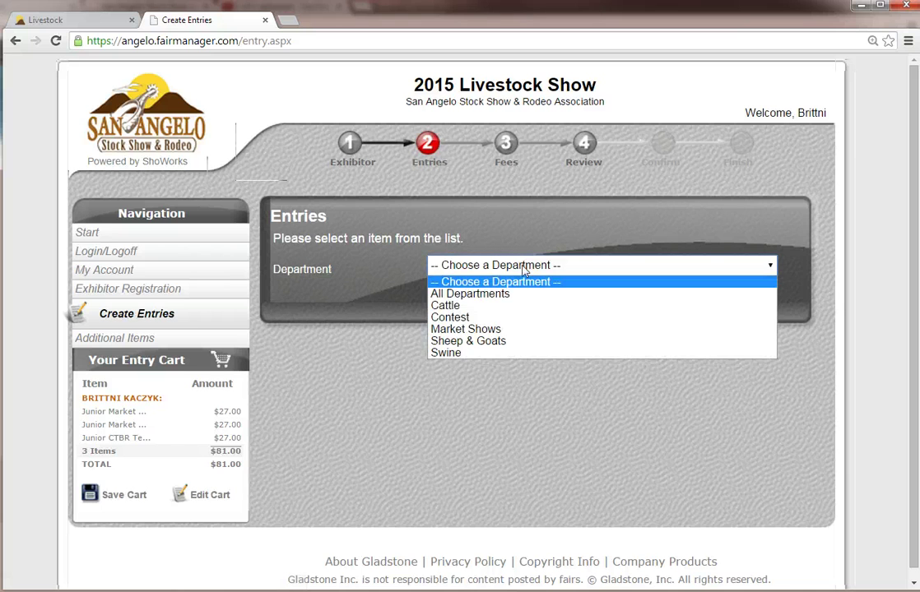
Step: Choose Cattle > Junior Angus Heifer Show, class 02 for May 2014 calves
click(507, 306)
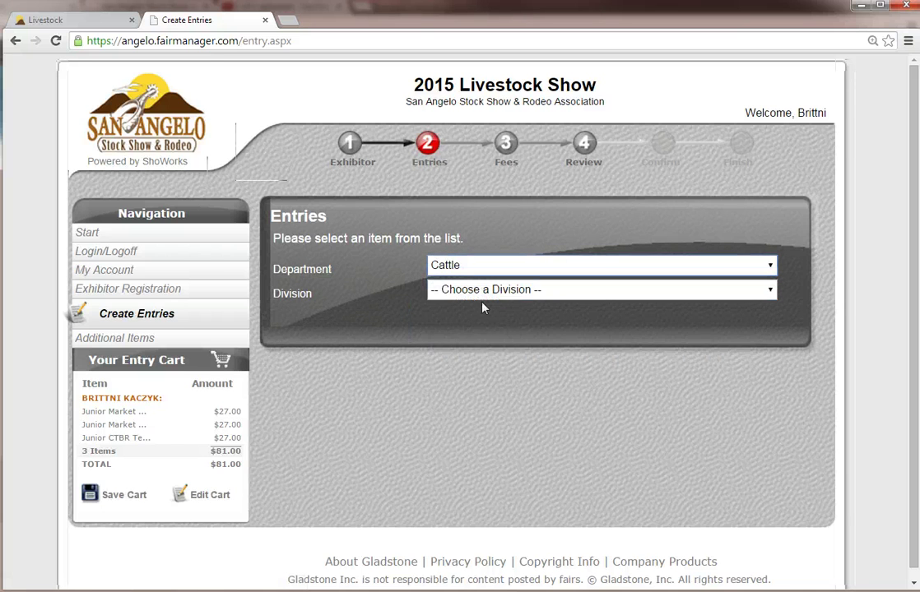
click(486, 290)
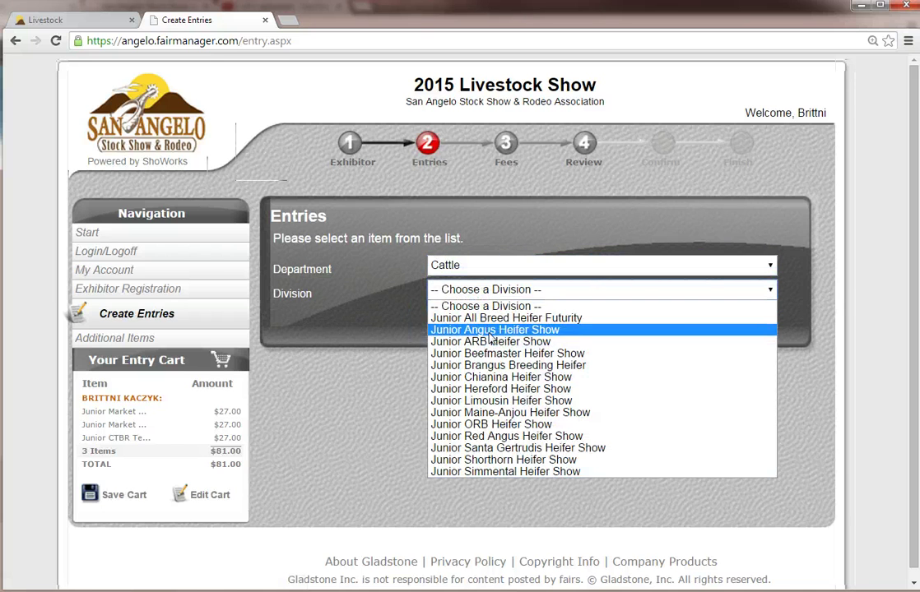
click(489, 330)
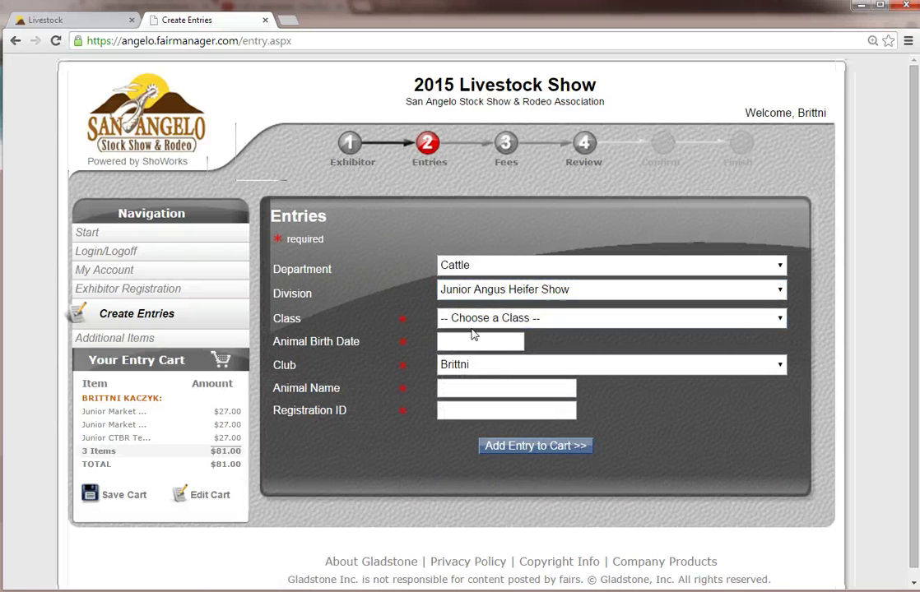
click(492, 321)
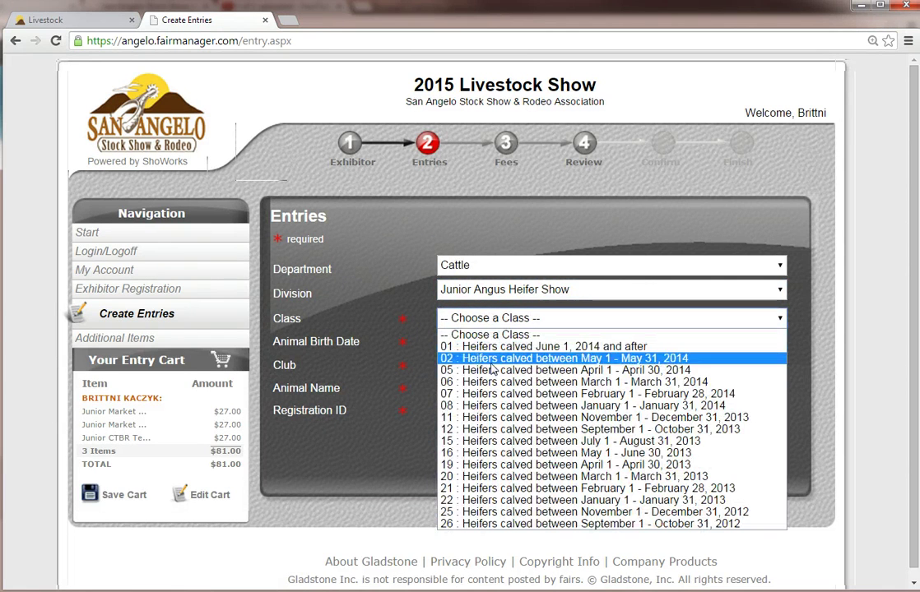
click(491, 359)
Step: Enter birth date 5/1/14, name 'Brittni's Beauty', registration 111111, and add the heifer to the cart
click(471, 342)
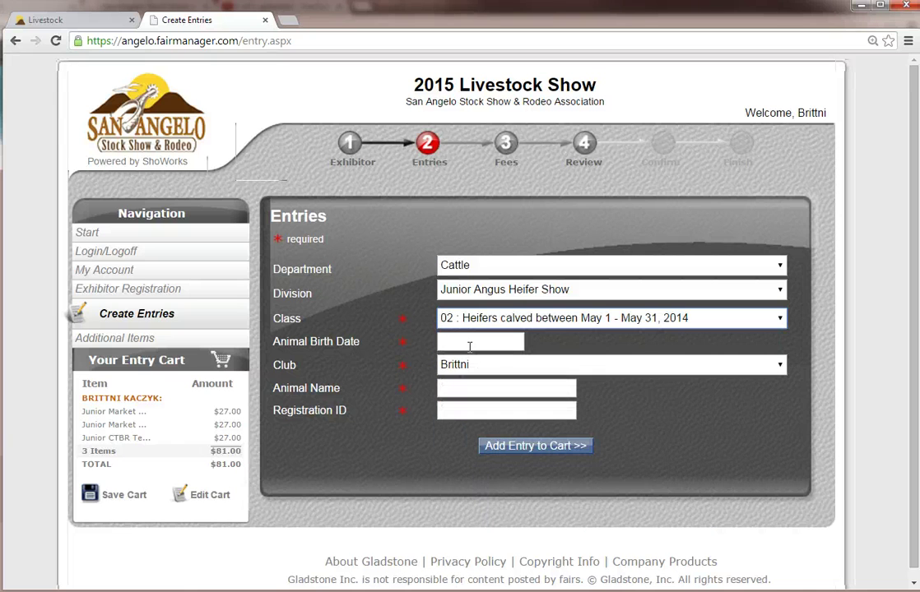
text(5/1/14)
key(Tab)
text(Brittni's )
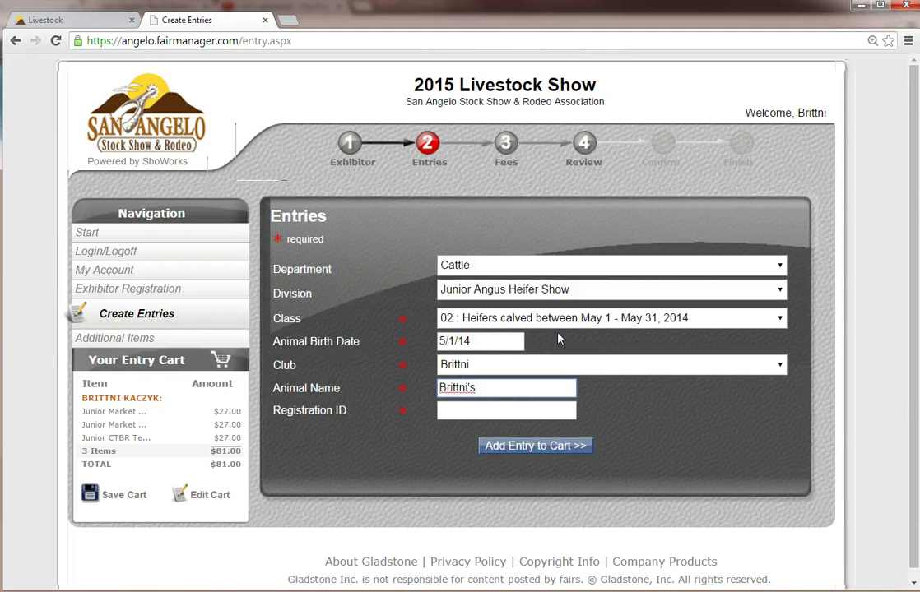
text(Beauty)
key(Tab)
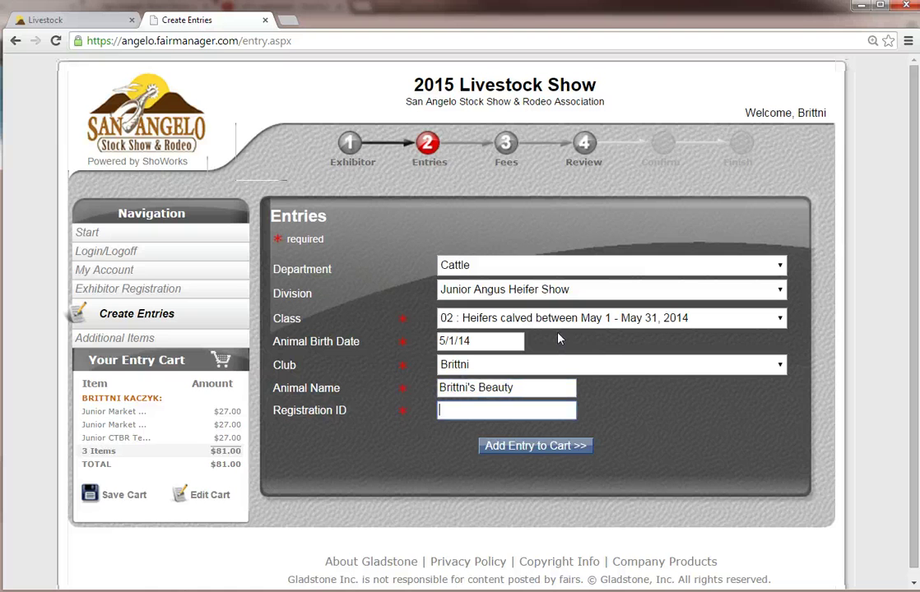
text(111111)
click(575, 455)
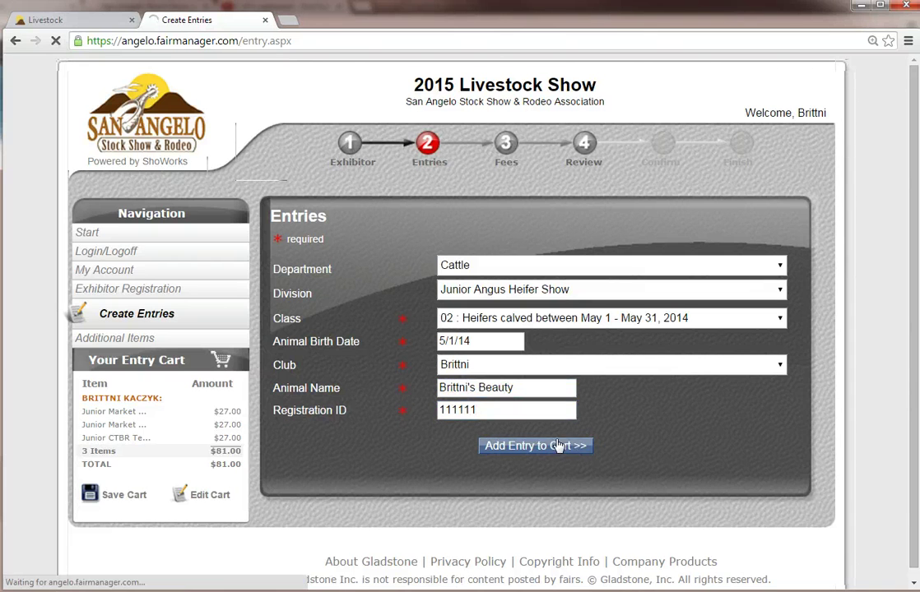
click(646, 322)
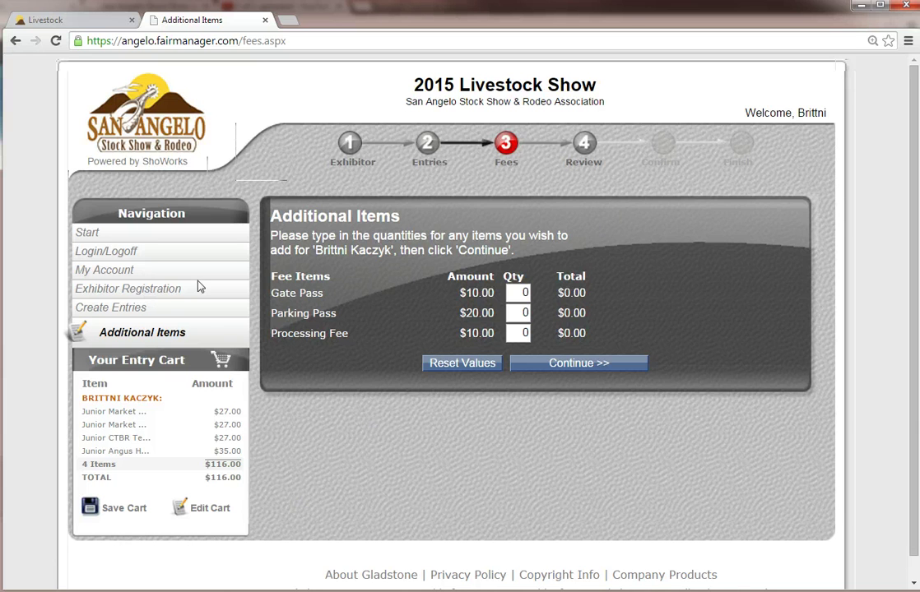
Step: Order quantity 1 of Gate Pass and 1 of Processing Fee, leaving Parking Pass empty, and continue
double_click(524, 292)
text(1)
key(Tab)
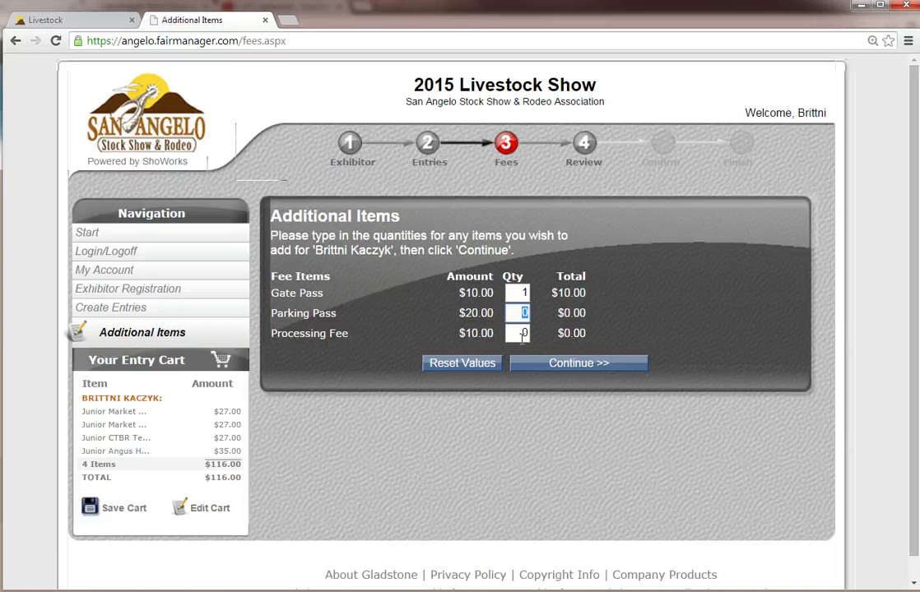
double_click(523, 334)
text(1)
click(559, 361)
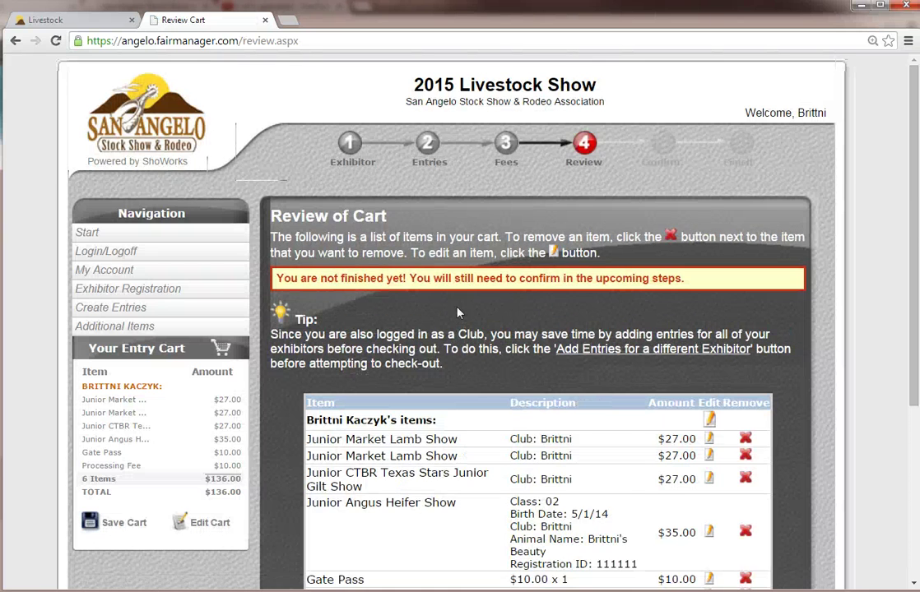
Step: Scroll the Review of Cart to the four entries, Gate Pass at $10.00 and $136.00 total
scroll(411, 263, down, 3)
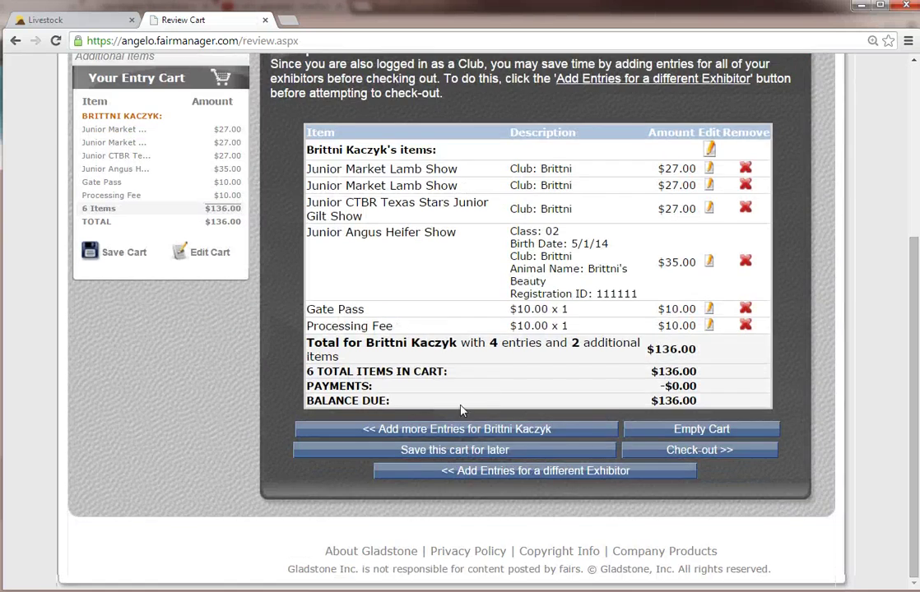